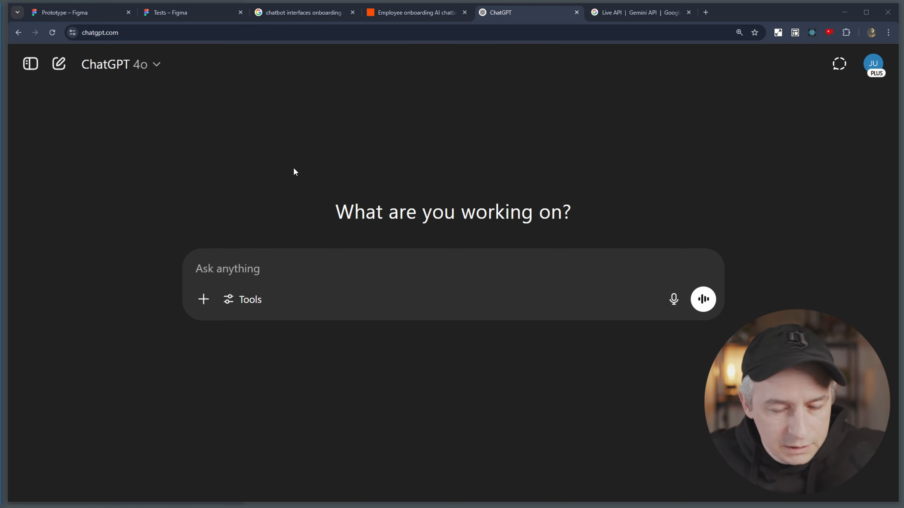
Show the empty message field in ChatGPT and the question field of the Zapier employee onboarding chatbot.
left_click(291, 268)
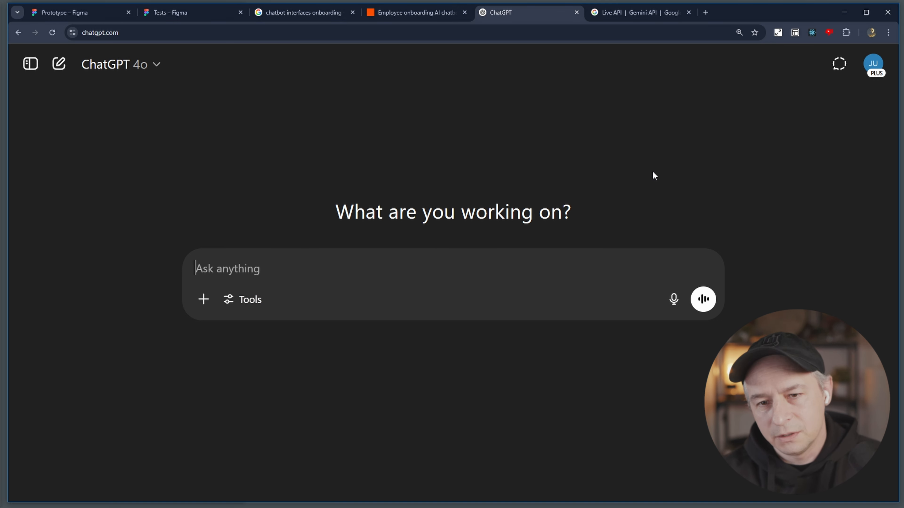
left_click(409, 14)
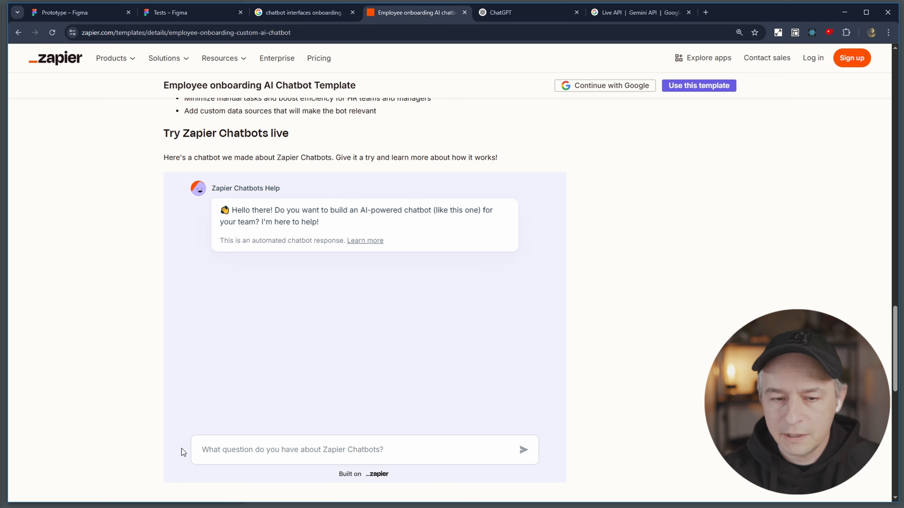
left_click(209, 450)
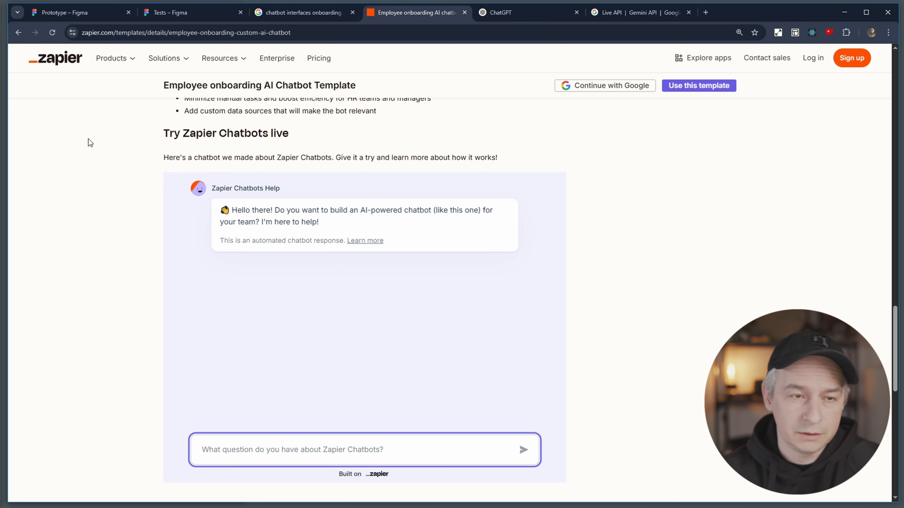
Switch to the Figma Prototype file and narrow its window to reveal the AI Collaborator app beside the three screen designs.
left_click(79, 16)
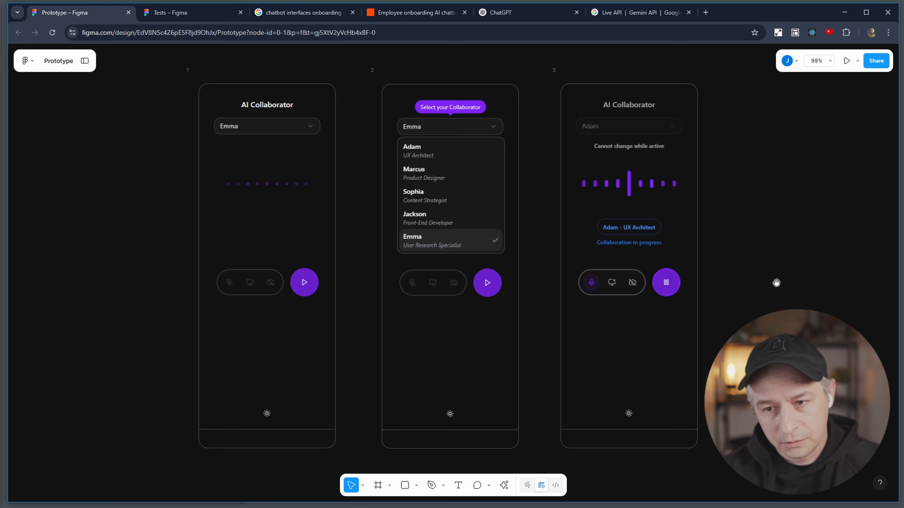
scroll(775, 286, "right", 2)
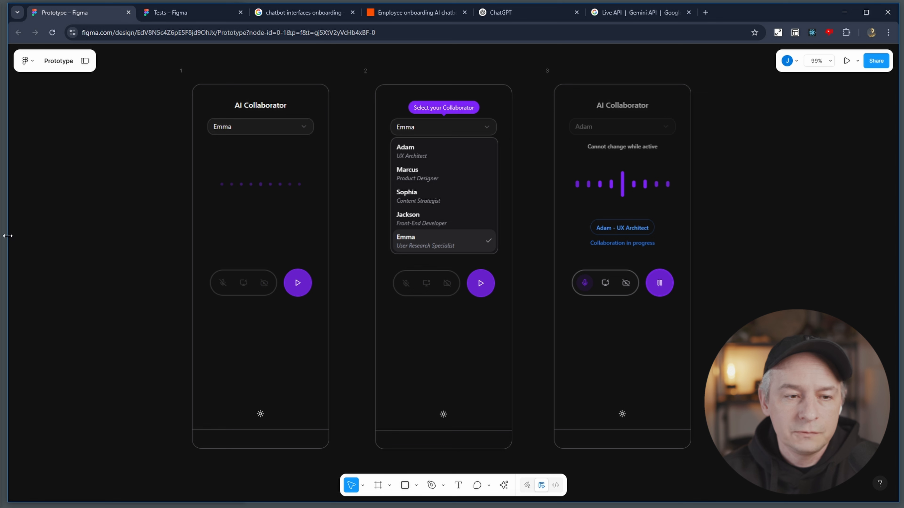
left_click_drag(7, 236, 247, 251)
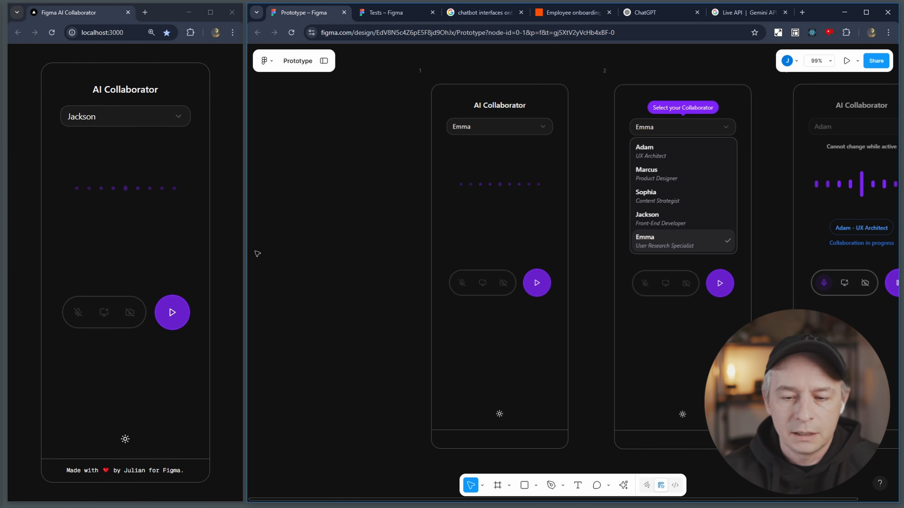
scroll(660, 257, "right", 5)
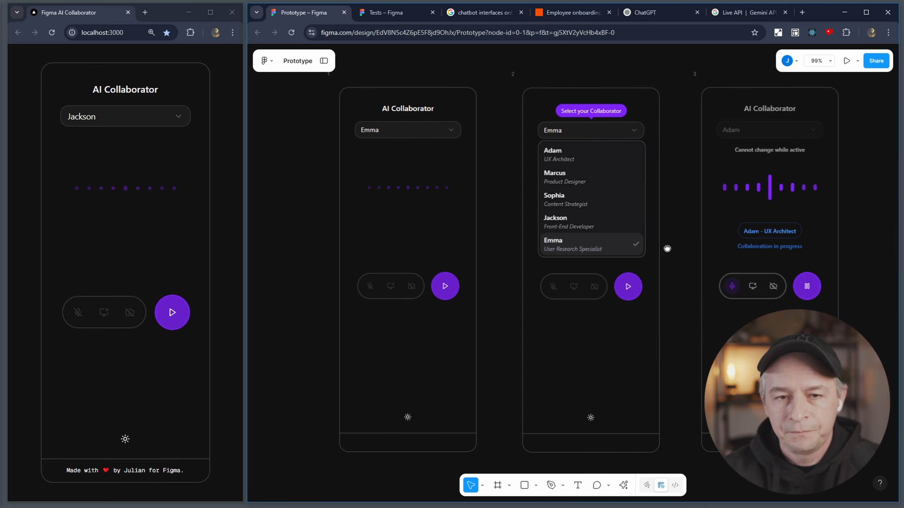
scroll(686, 244, "right", 1)
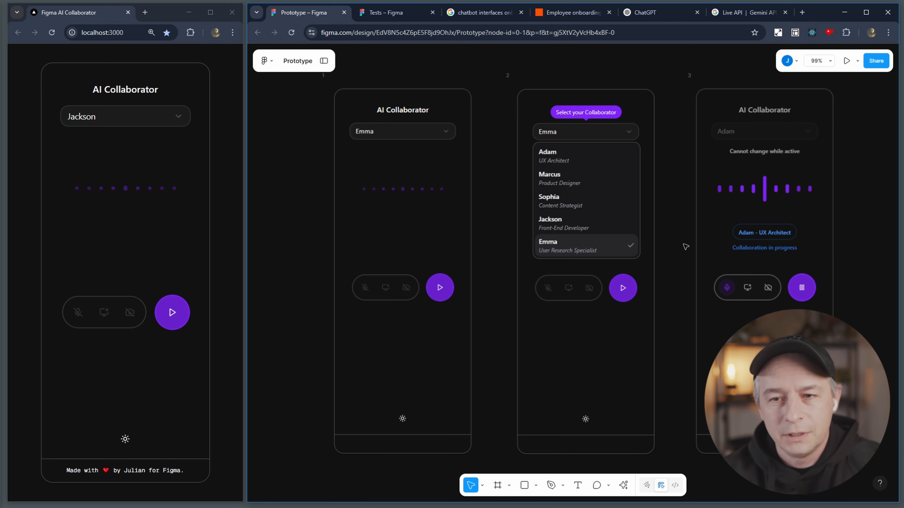
left_click(232, 206)
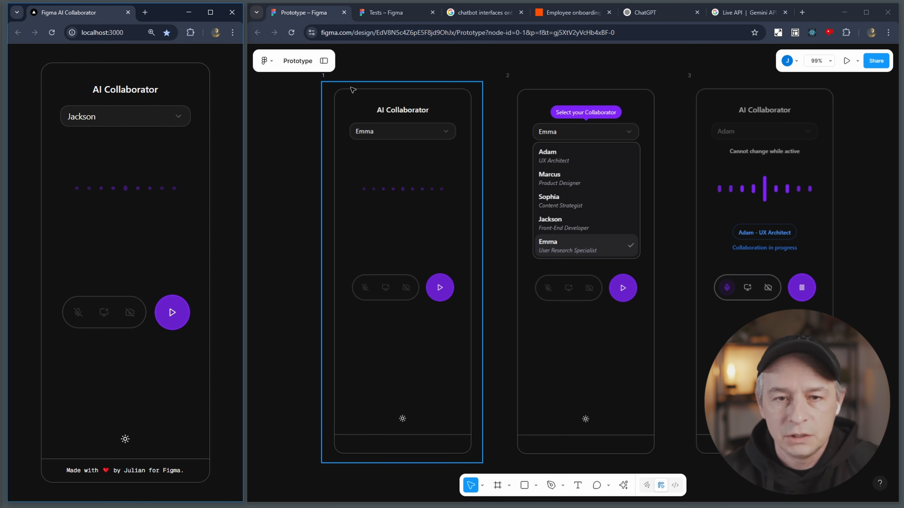
Switch to the Figma Tests file, hide the interface panels, and fit Frame 1 with the API Library page in view.
key("ctrl+Tab")
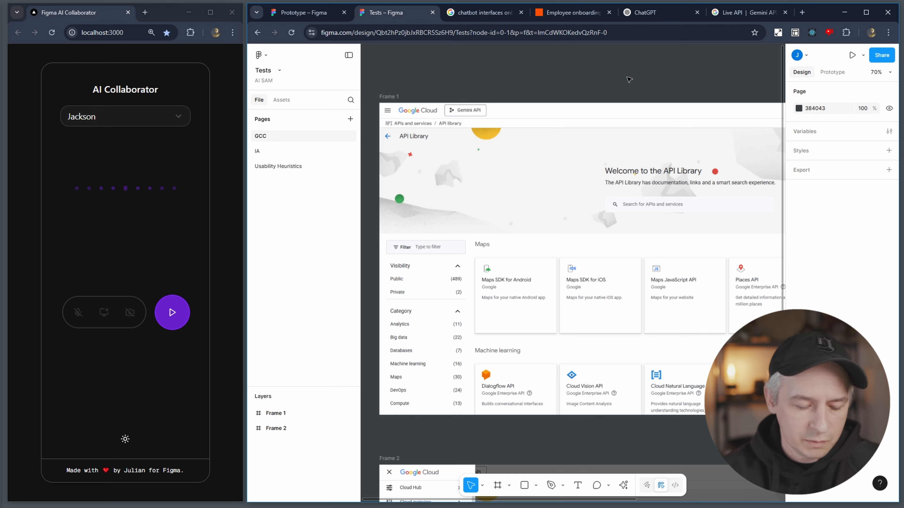
key("ctrl+backslash")
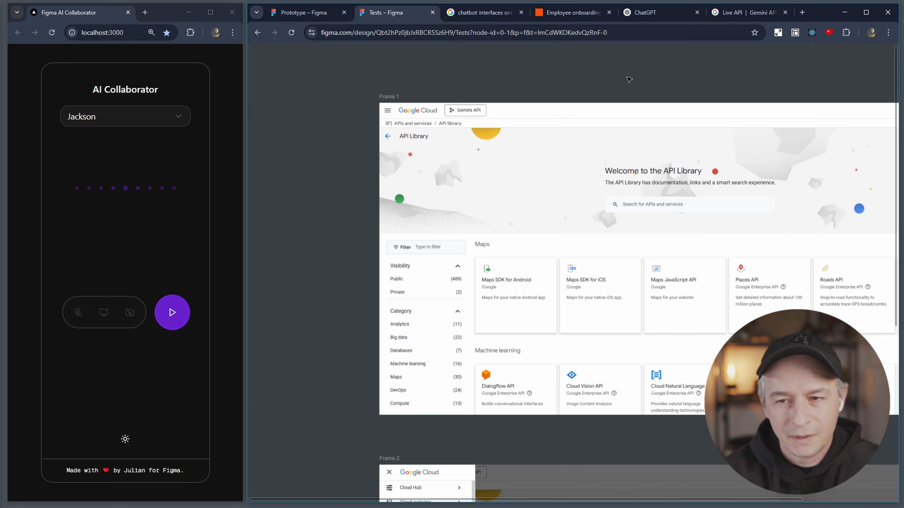
left_click(393, 97)
key("shift+2")
left_click(431, 88)
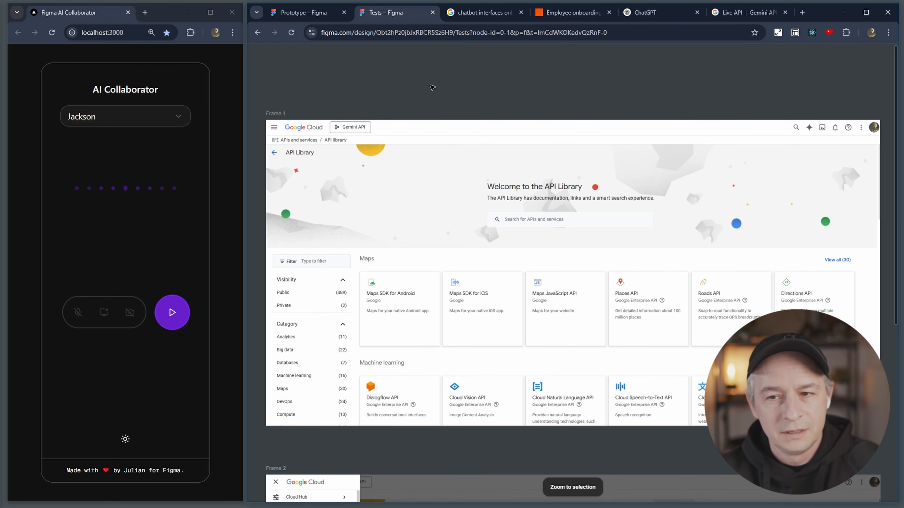
Choose Marcus, the Product Designer, as the AI collaborator and start the collaboration session.
left_click(174, 117)
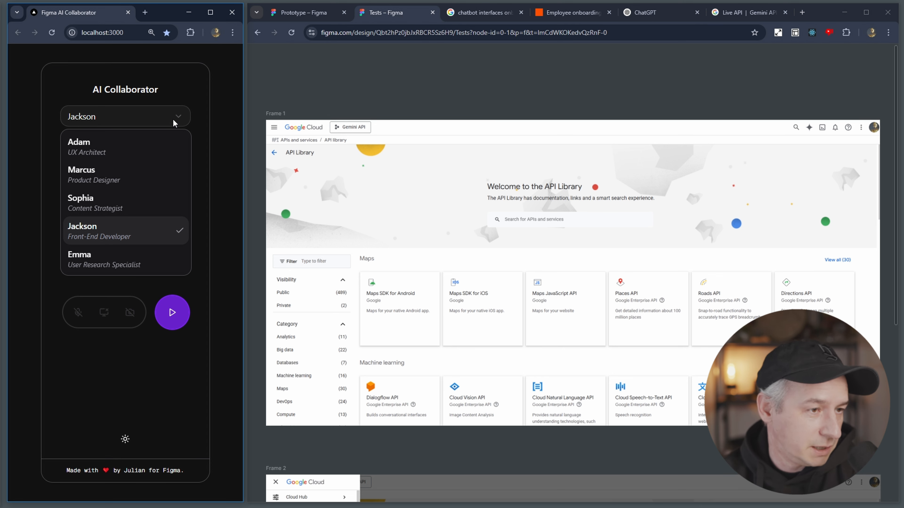
left_click(144, 142)
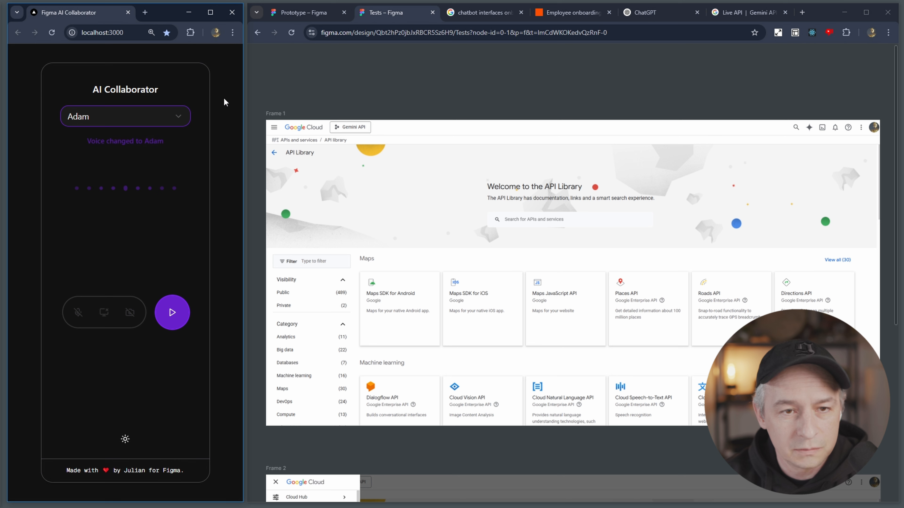
left_click(167, 118)
left_click(167, 180)
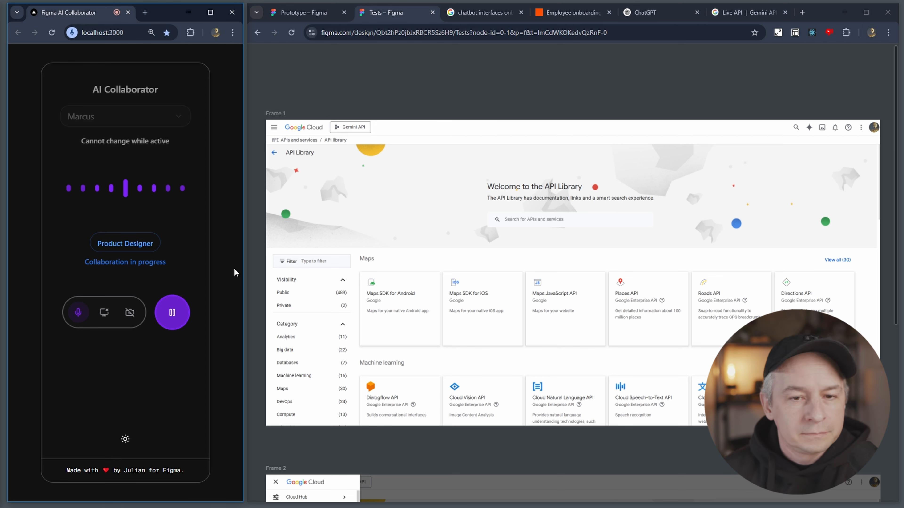
Share the "Tests – Figma" browser tab with the AI collaborator.
left_click(104, 315)
left_click(85, 111)
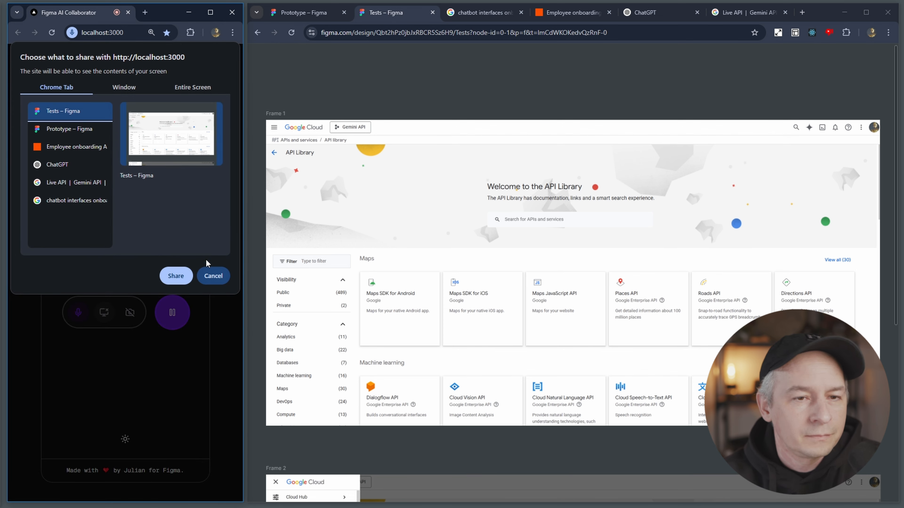
left_click(180, 282)
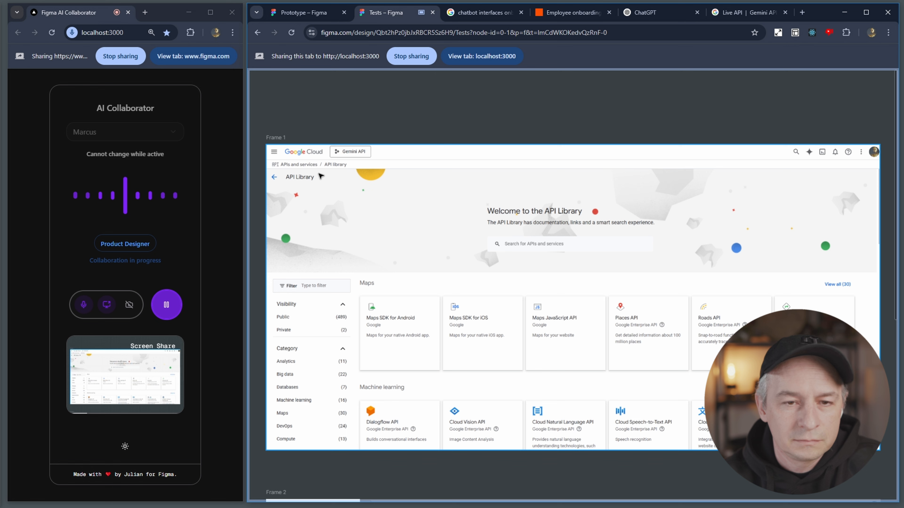
Examine the API Library page in Frame 1 up close, from the header and breadcrumb to the Maps and Machine learning cards.
scroll(311, 165, "up", 5)
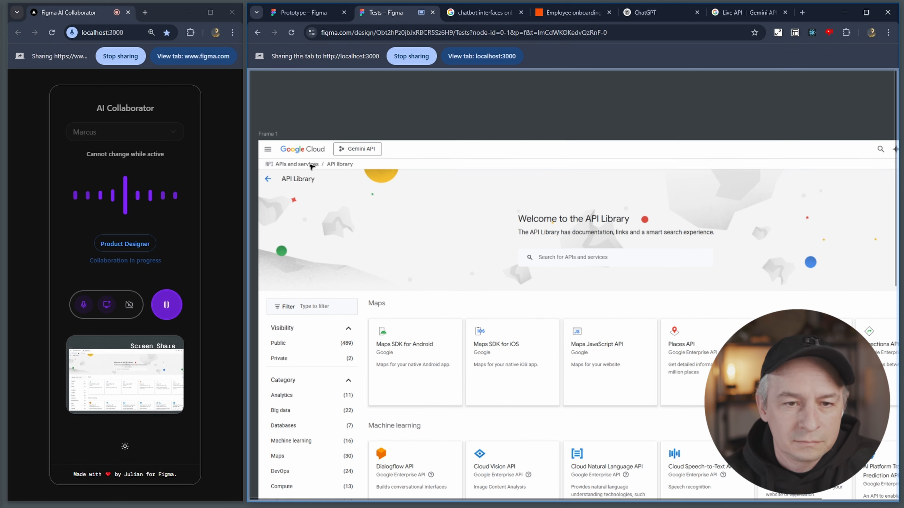
scroll(311, 165, "up", 6)
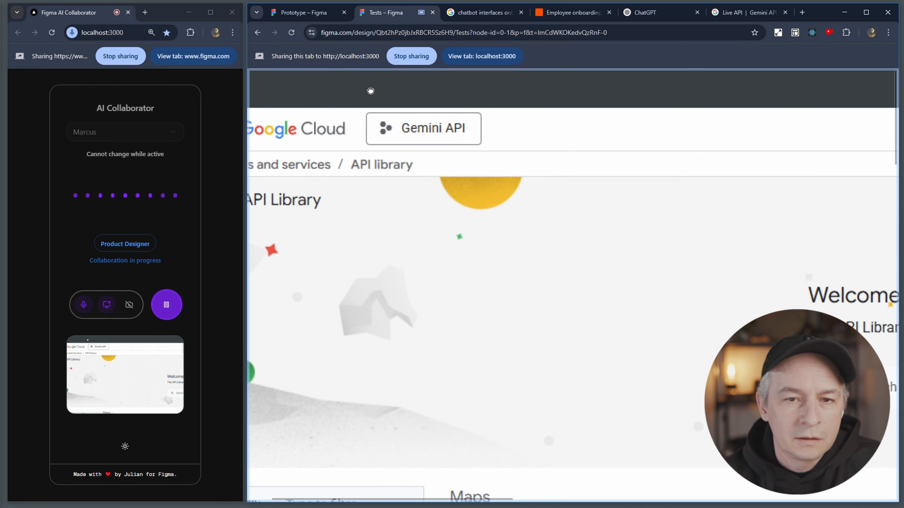
left_click_drag(371, 90, 459, 96)
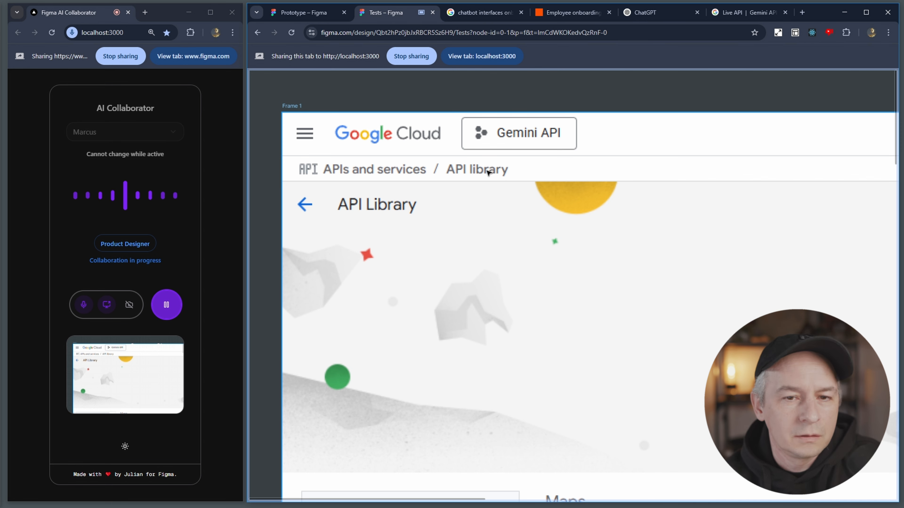
scroll(674, 147, "down", 3)
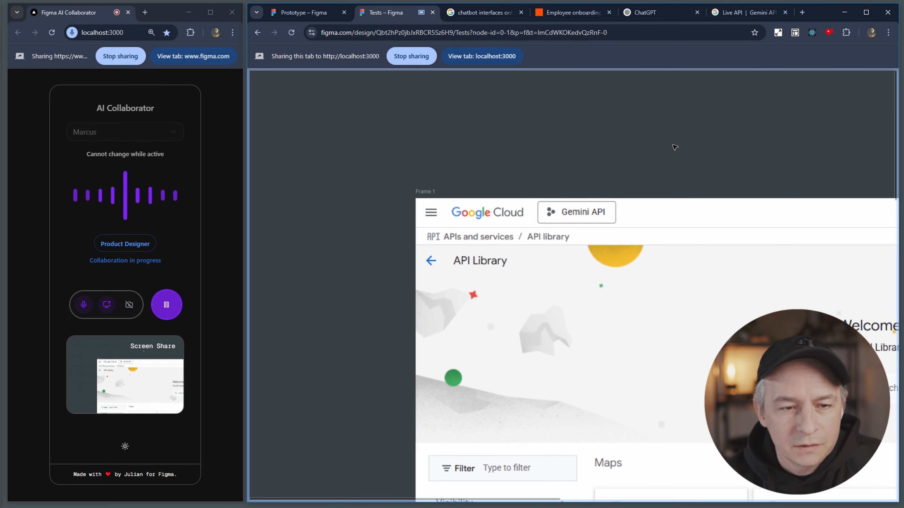
scroll(676, 178, "up", 5)
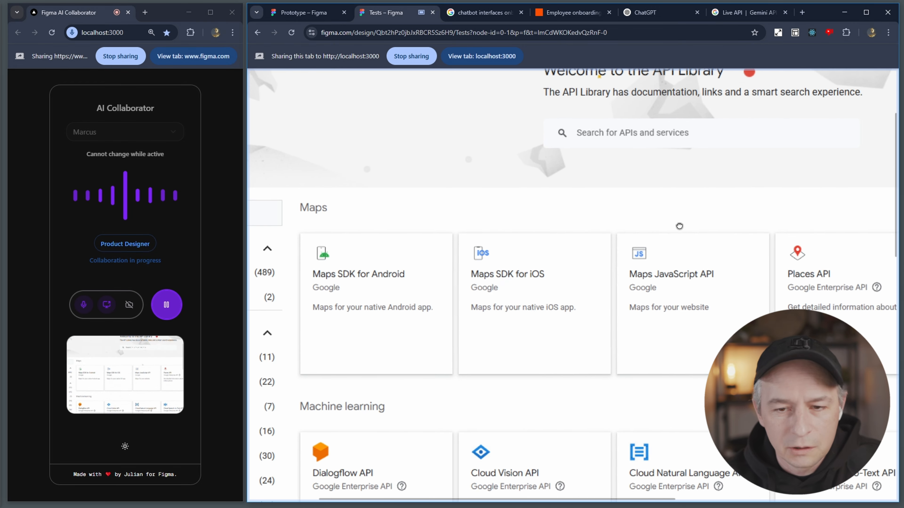
scroll(679, 226, "up", 2)
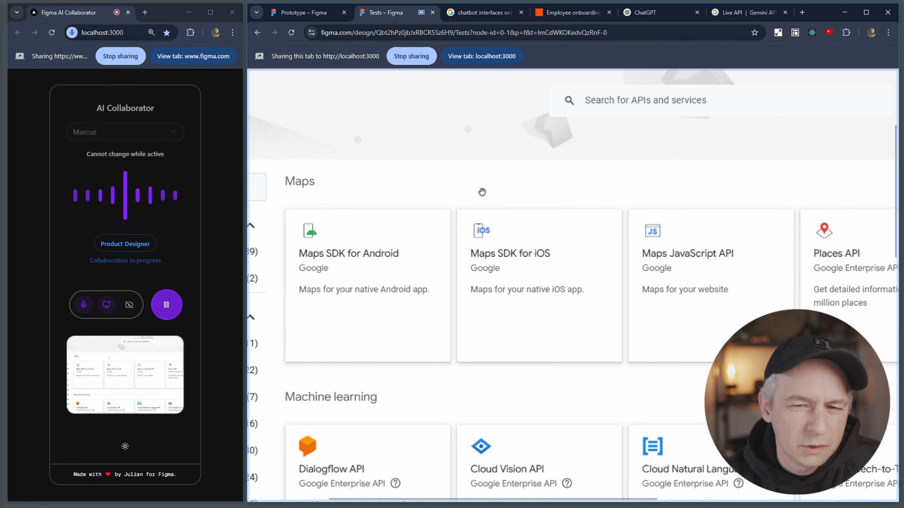
scroll(481, 191, "down", 2)
scroll(583, 306, "down", 2)
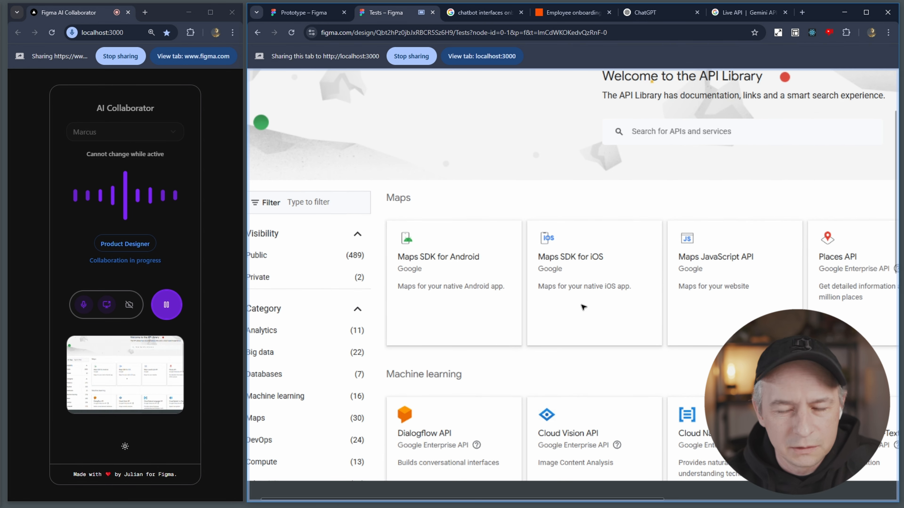
scroll(555, 213, "right", 3)
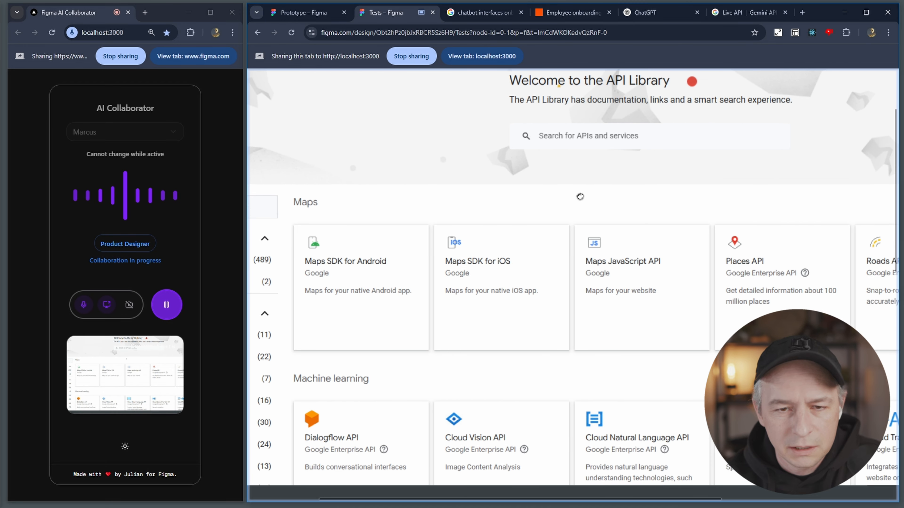
scroll(580, 196, "right", 1)
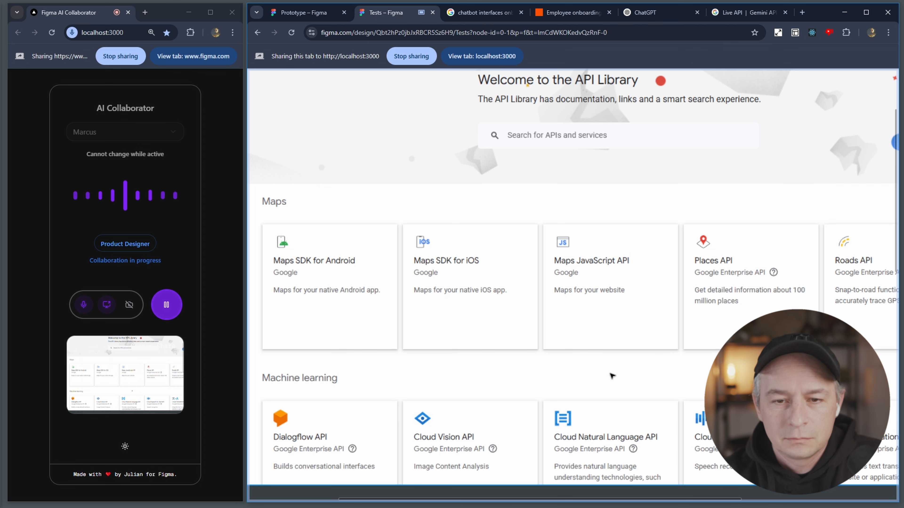
Examine the API Library page across its width, from the Roads and Directions API cards back to the filter sidebar.
left_click(673, 177)
left_click_drag(767, 182, 639, 179)
scroll(665, 177, "right", 3)
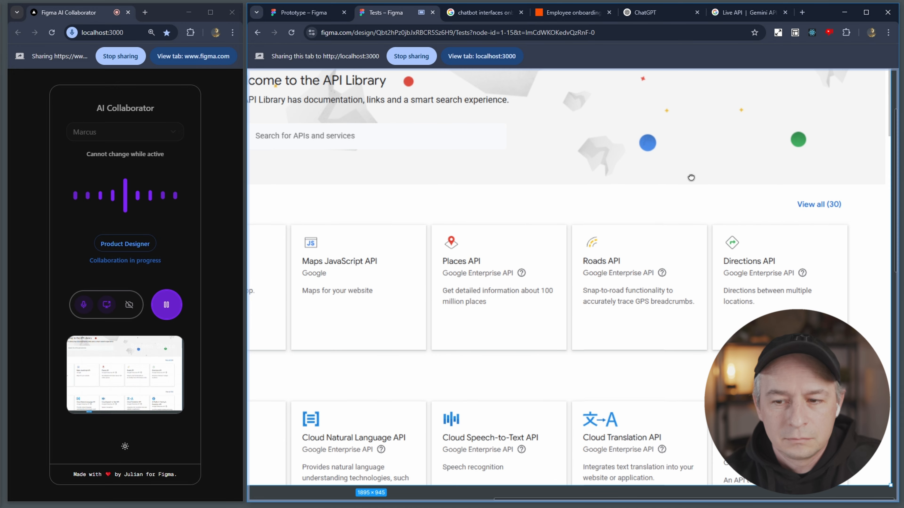
scroll(635, 176, "left", 10)
scroll(633, 175, "down", 1)
scroll(637, 177, "left", 1)
scroll(637, 177, "up", 1)
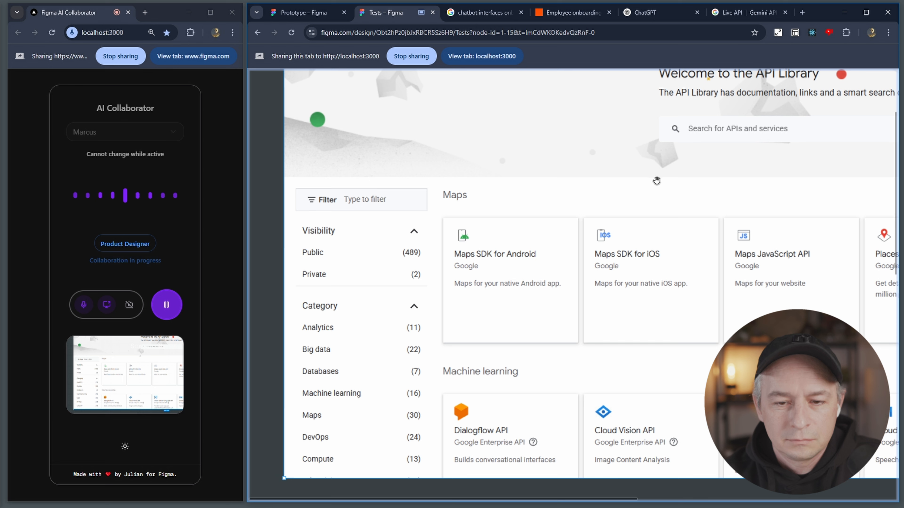
left_click(279, 227)
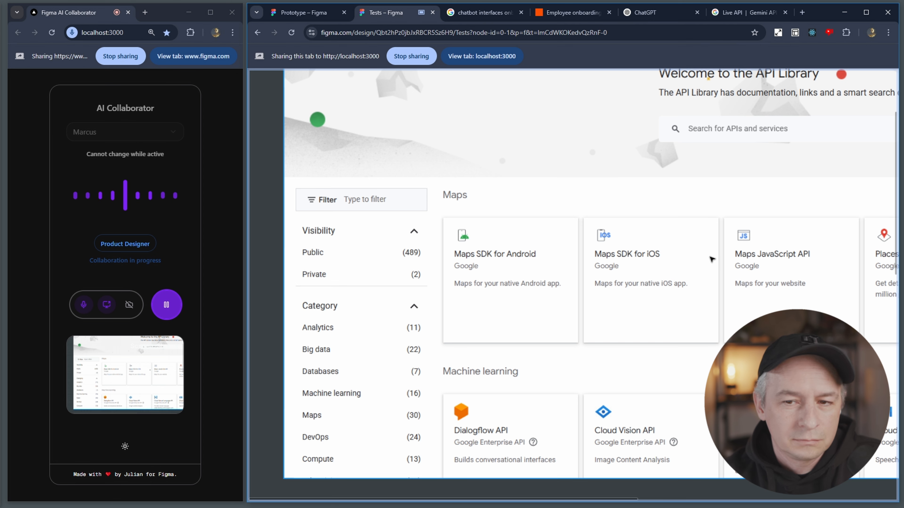
Look at the screen designs in the Prototype file and return to the shared Tests file.
key("ctrl+shift+Tab")
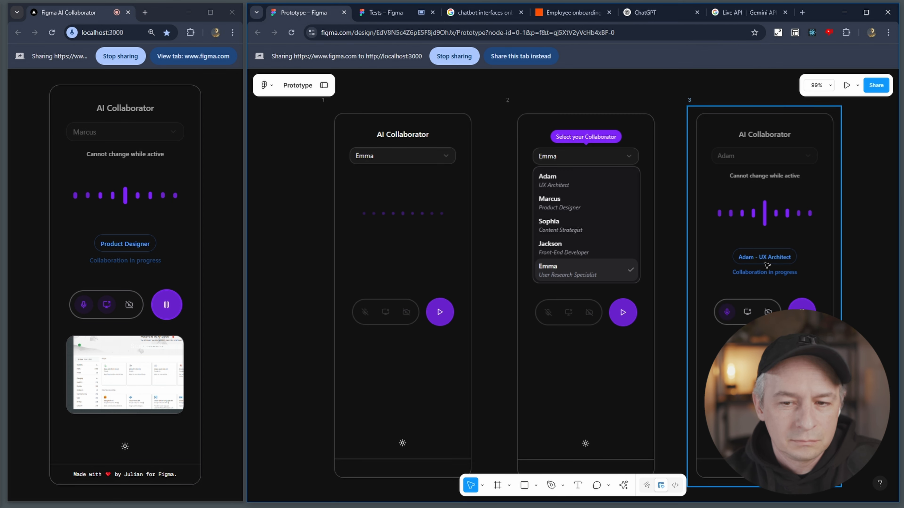
key("ctrl+Tab")
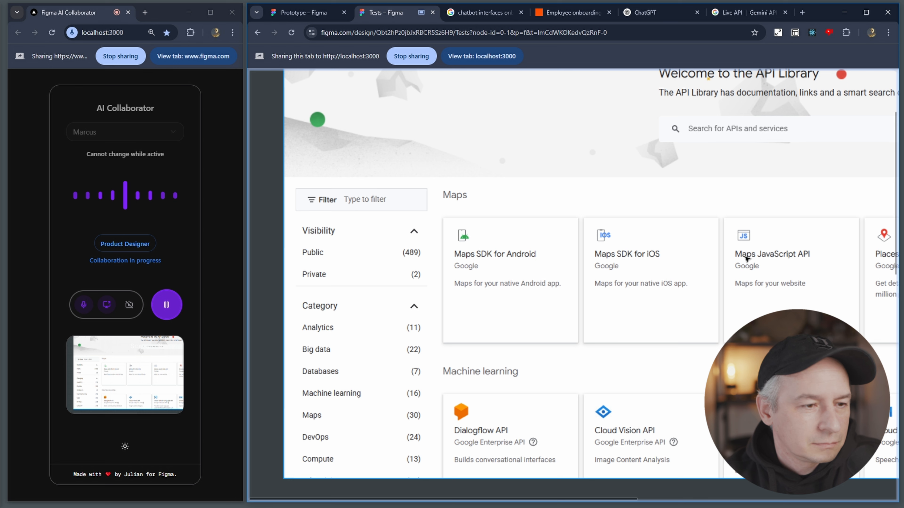